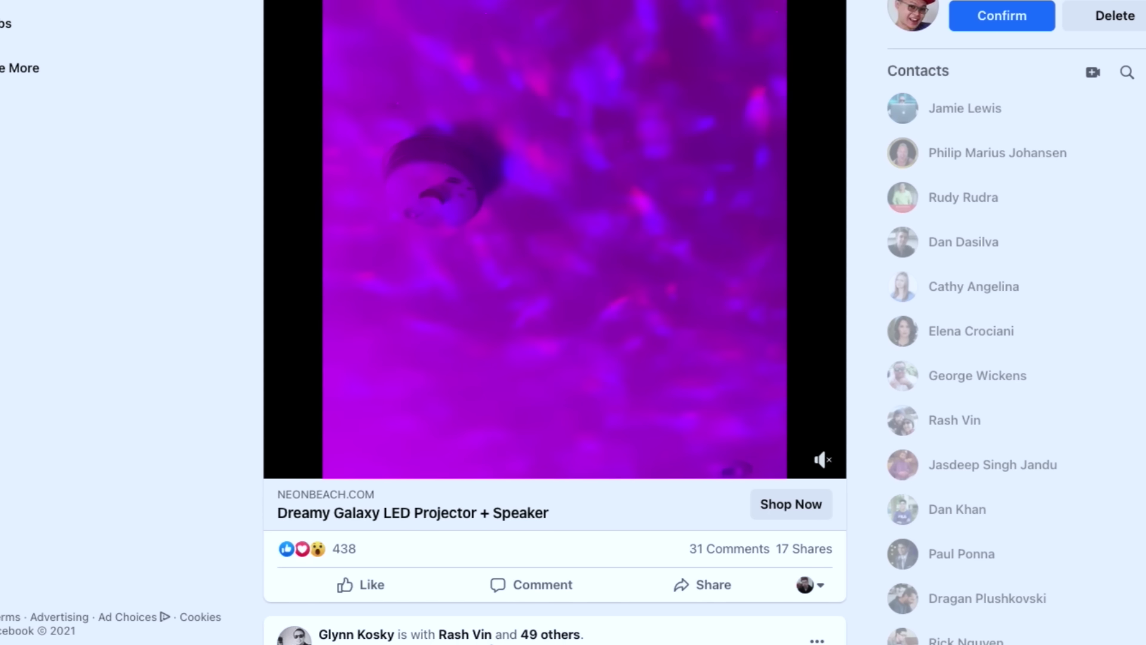
View the Neon Beach Worldwide page's full transparency details and open its ads in the Ad Library
mouse_move(344, 554)
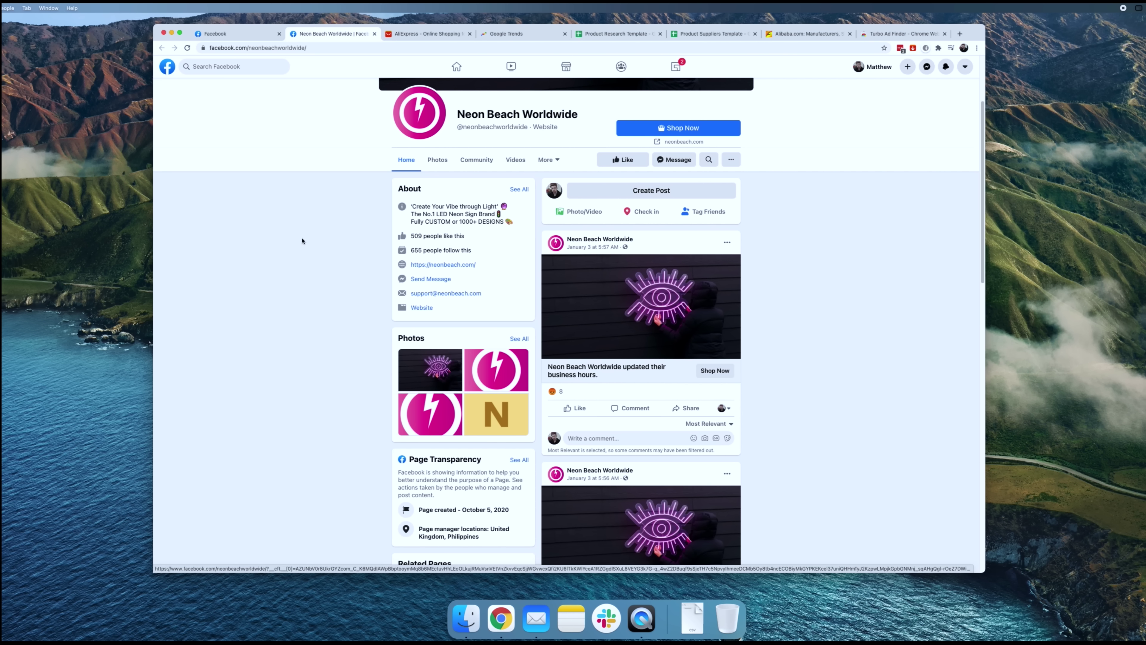
scroll(301, 241, down, 5)
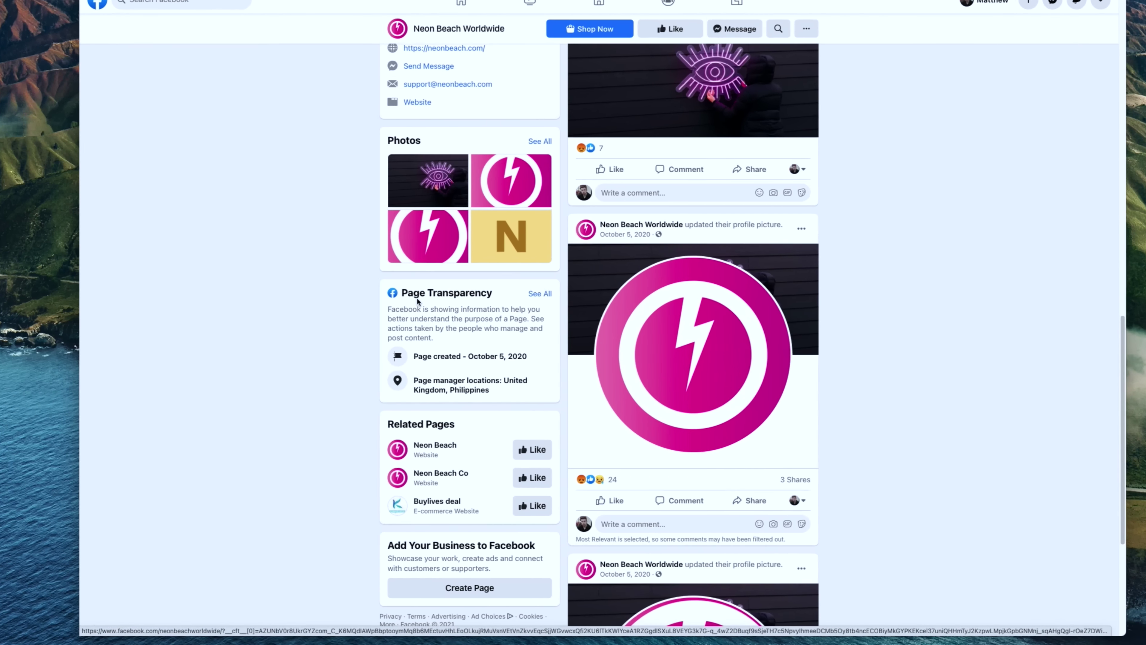
click(540, 294)
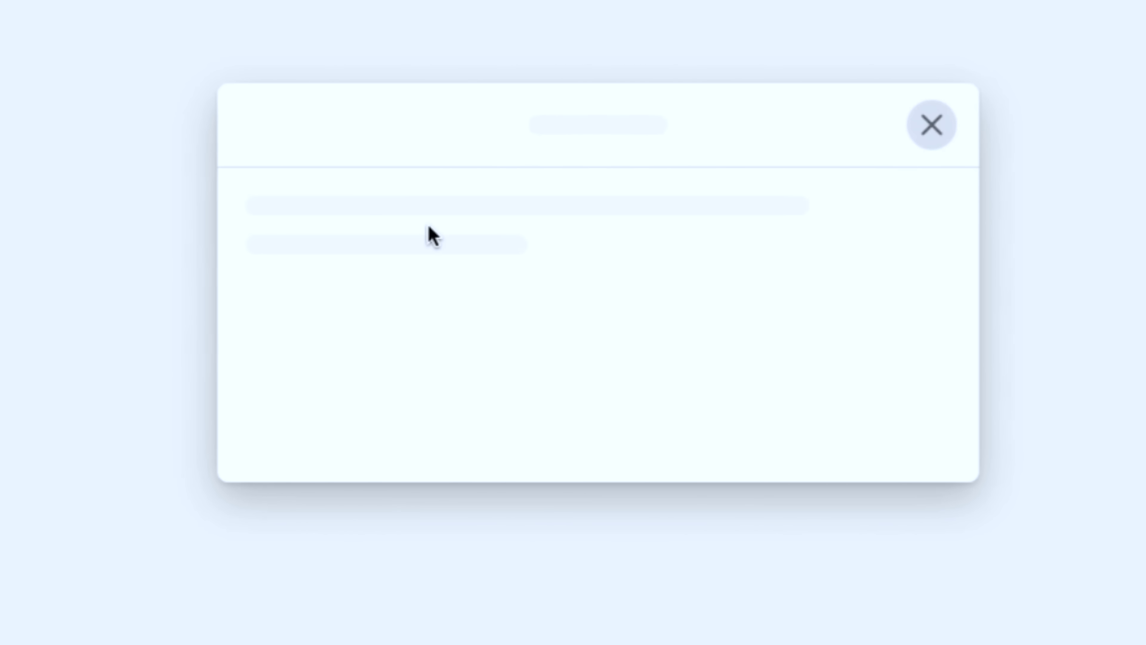
scroll(429, 172, down, 6)
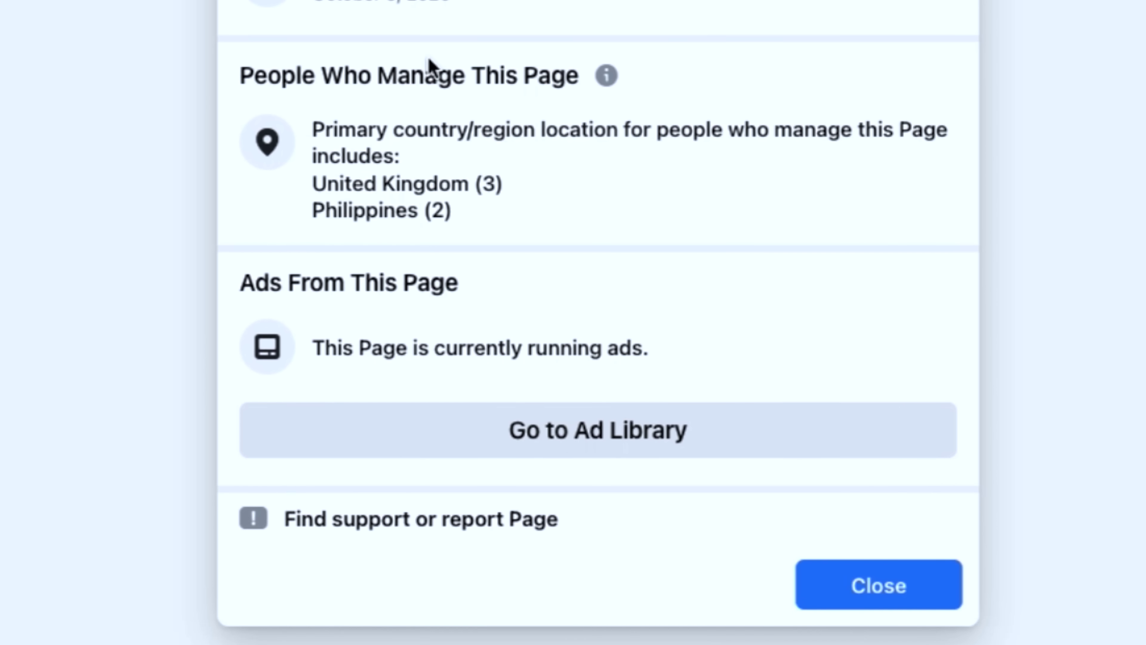
click(594, 377)
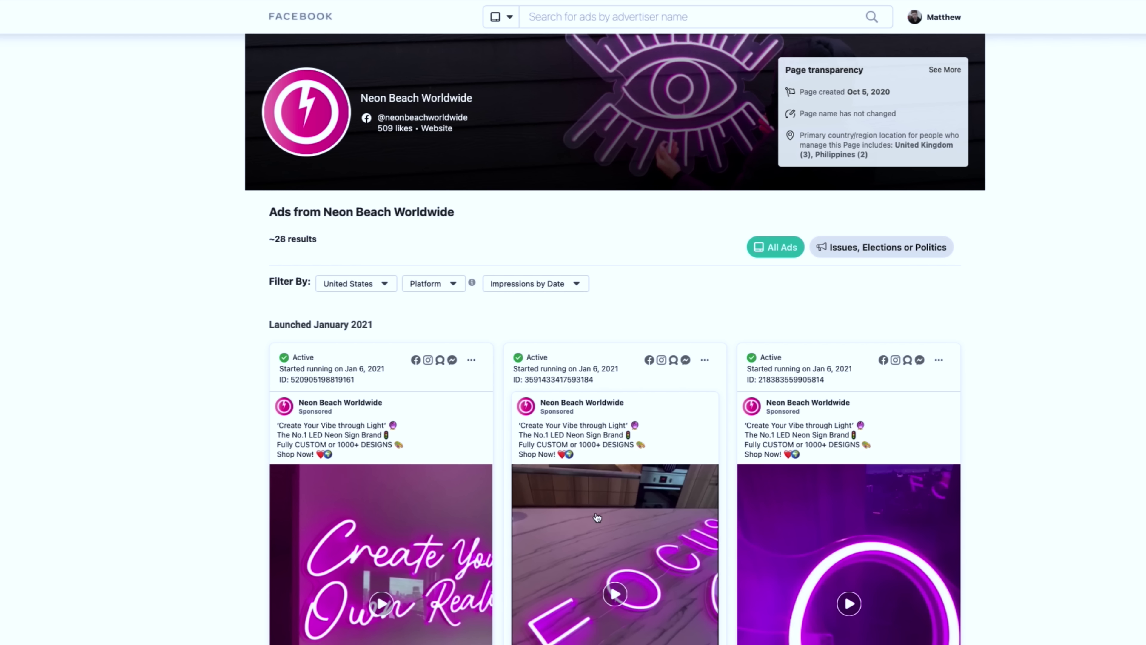
Find the Dreamy Galaxy Projector ad among the page's ads and highlight the date it started running
scroll(1076, 498, down, 10)
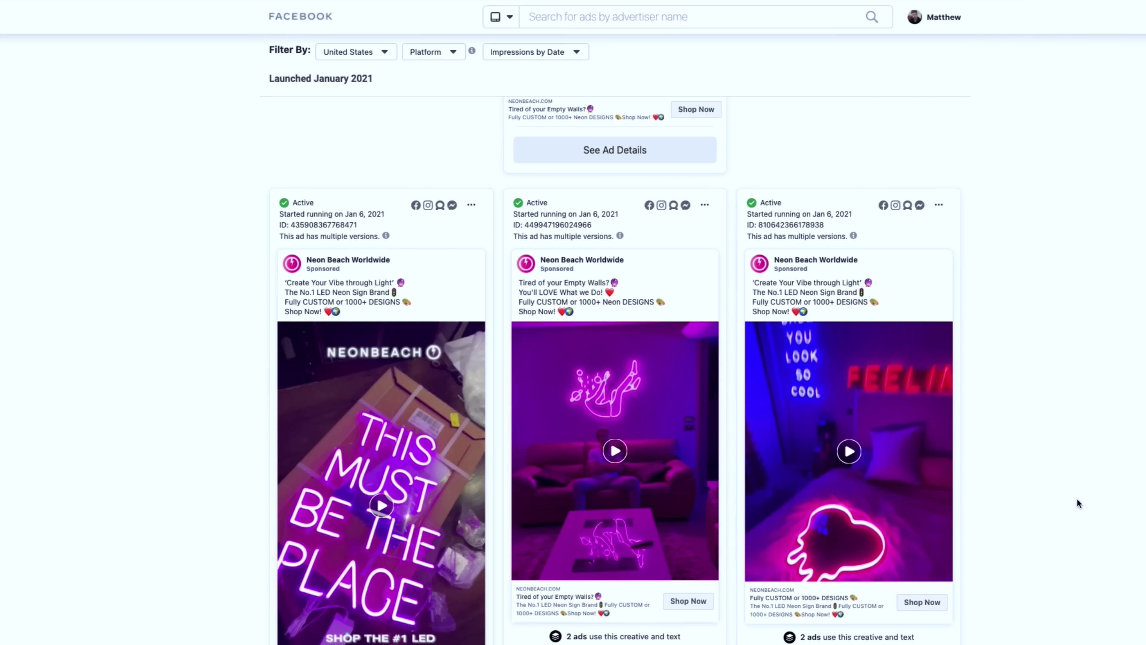
scroll(1076, 498, down, 2)
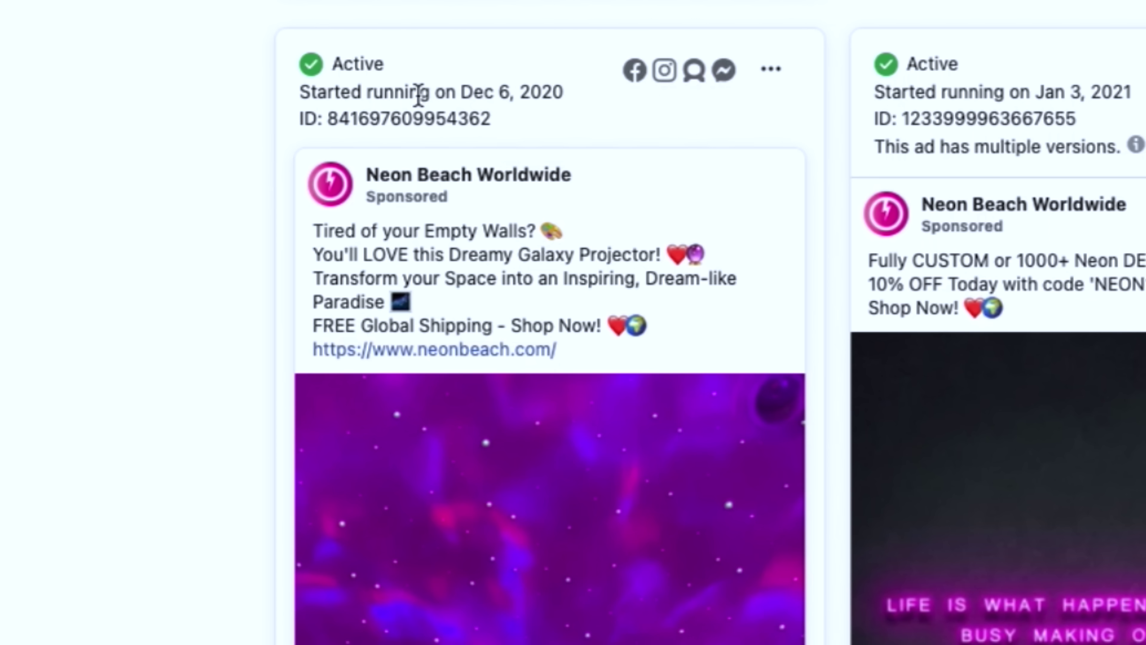
drag(328, 162, 380, 163)
drag(548, 92, 553, 90)
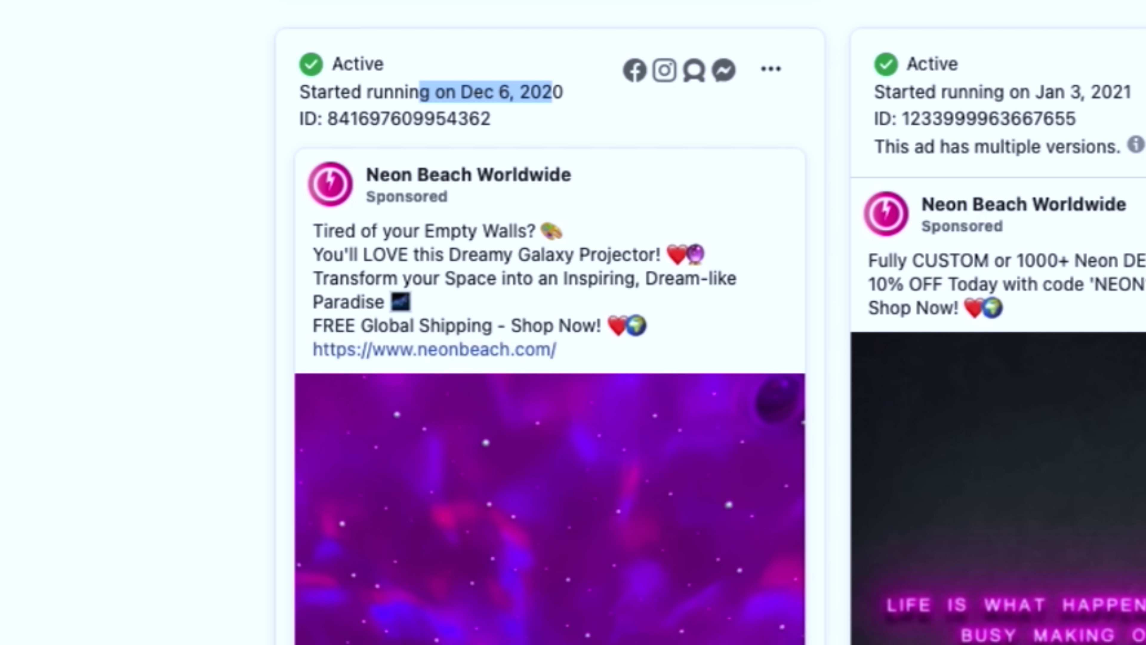
click(9, 104)
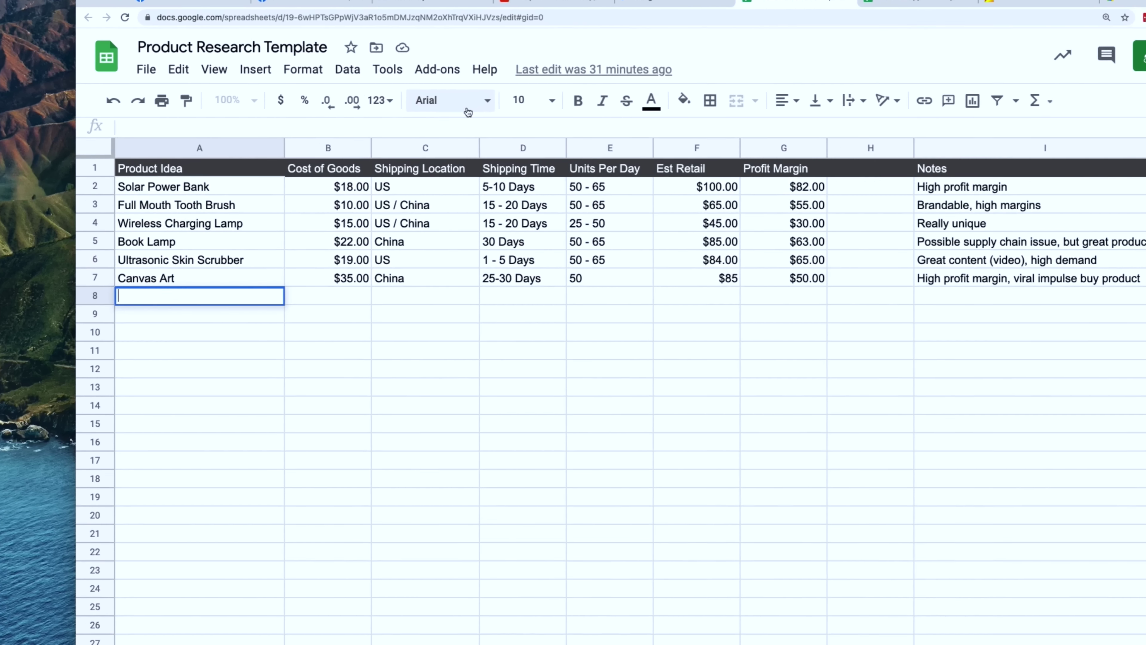
Enter "Galaxy Lamp" as a new product idea in row 8 of the Product Research Template spreadsheet
text(Galaxy )
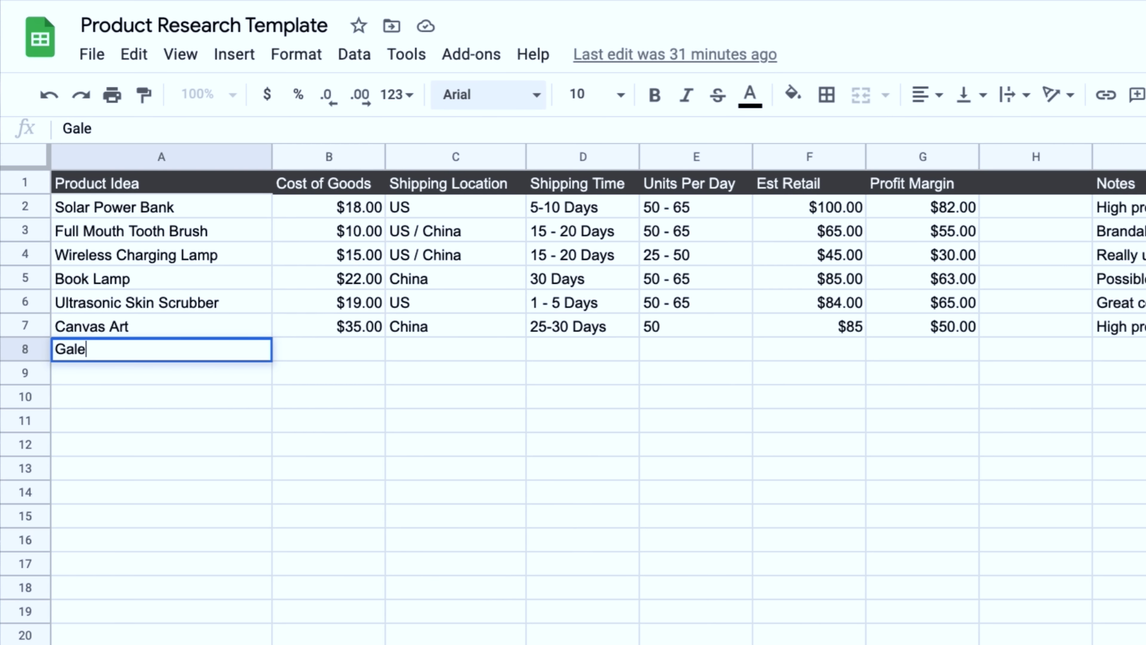
text(Lamp)
key(Return)
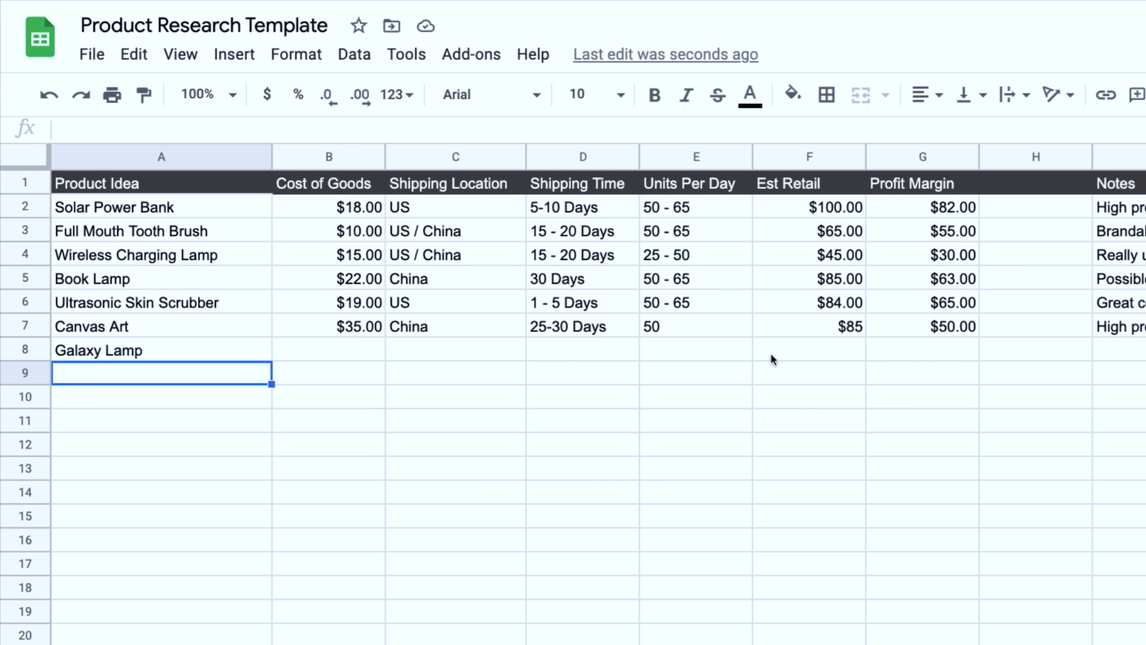
Examine the Profit Margin formulas of the existing products, ending with Canvas Art, and return to the Galaxy Lamp row
click(931, 209)
click(929, 231)
click(928, 279)
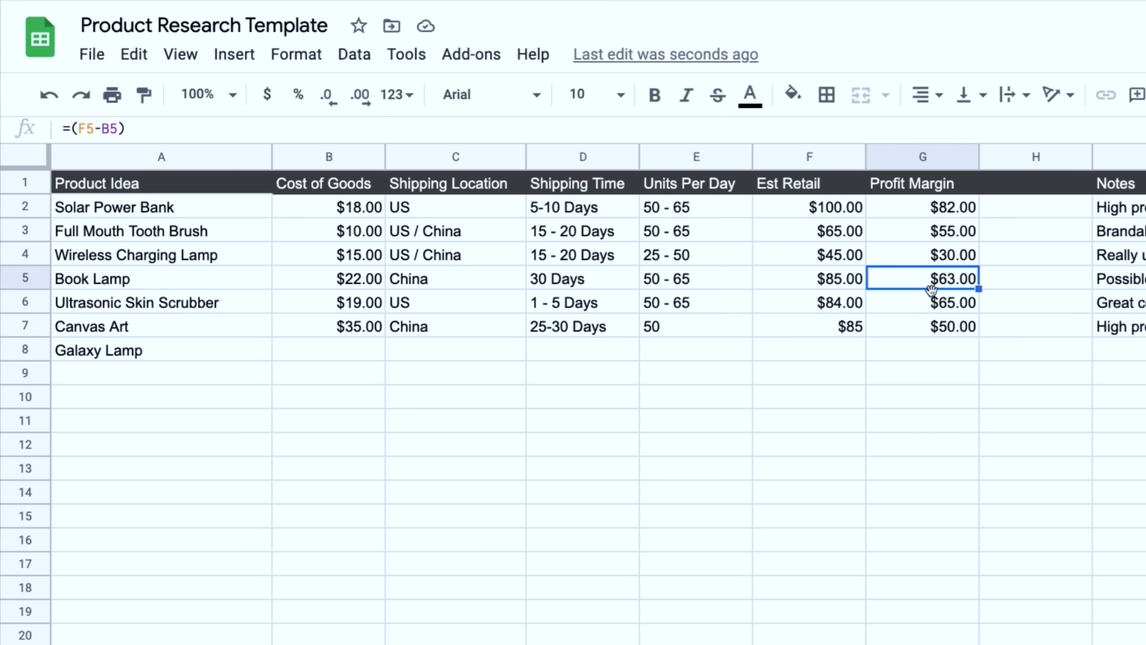
click(927, 302)
click(926, 327)
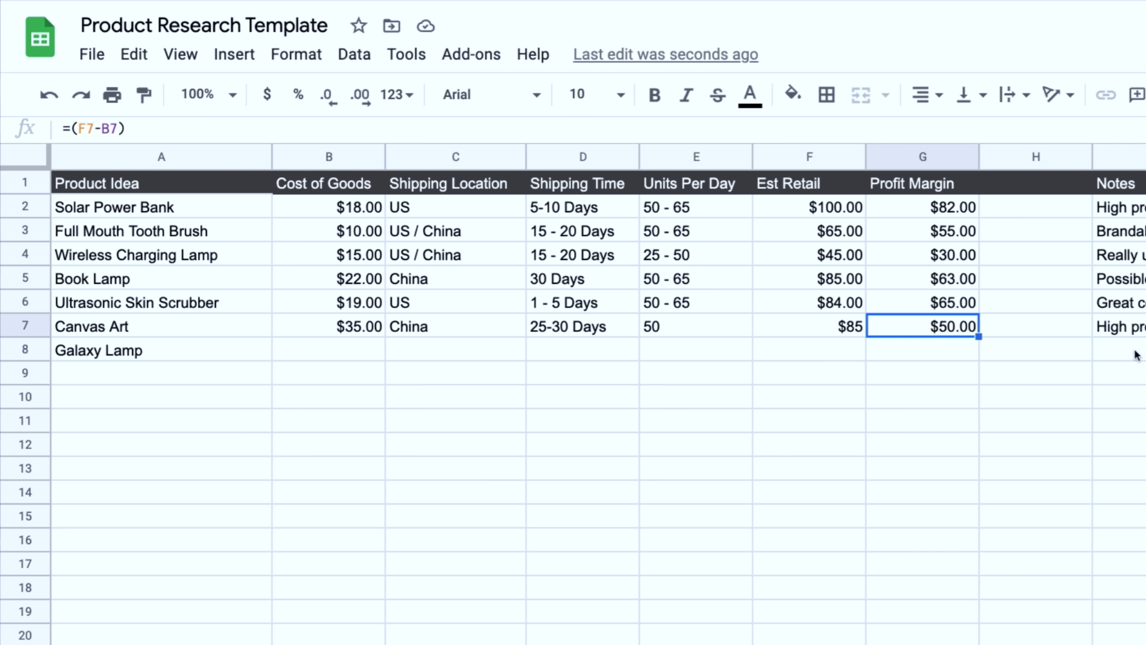
click(252, 352)
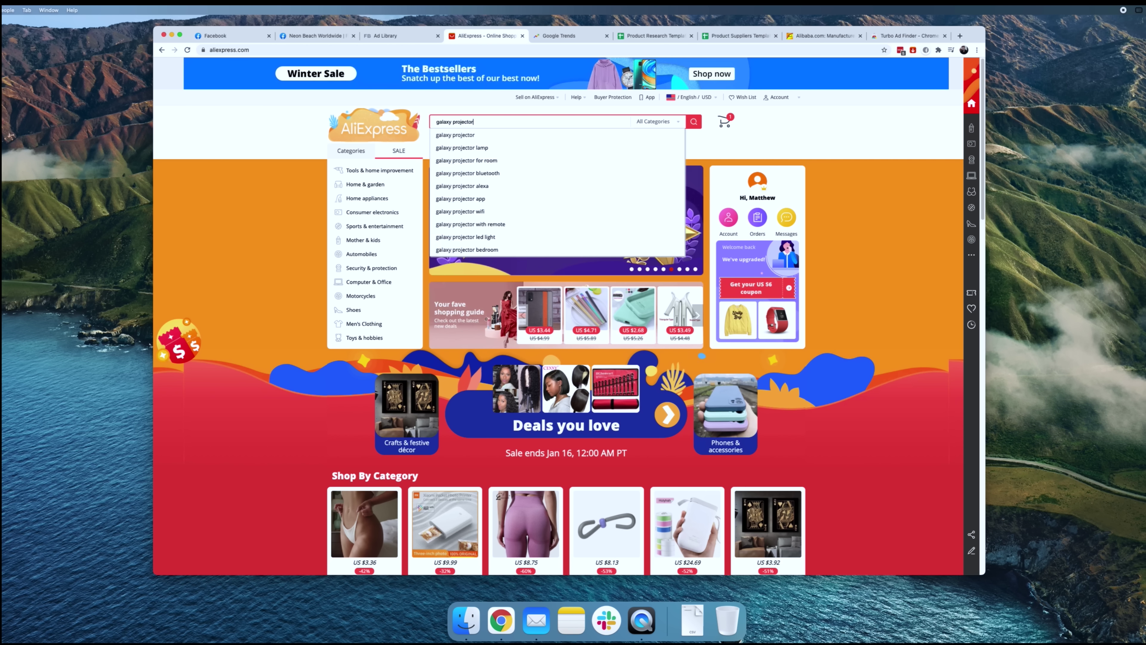
Search AliExpress for "galaxy projector" and limit the results to products shipping from the United States
key(Return)
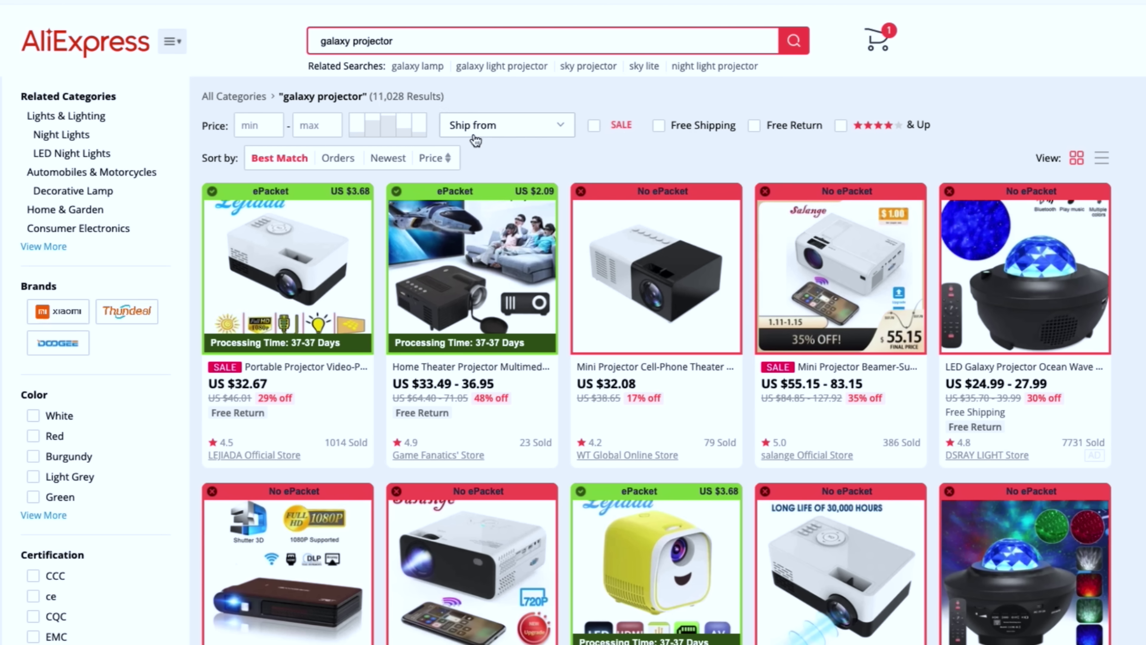
click(475, 140)
click(506, 151)
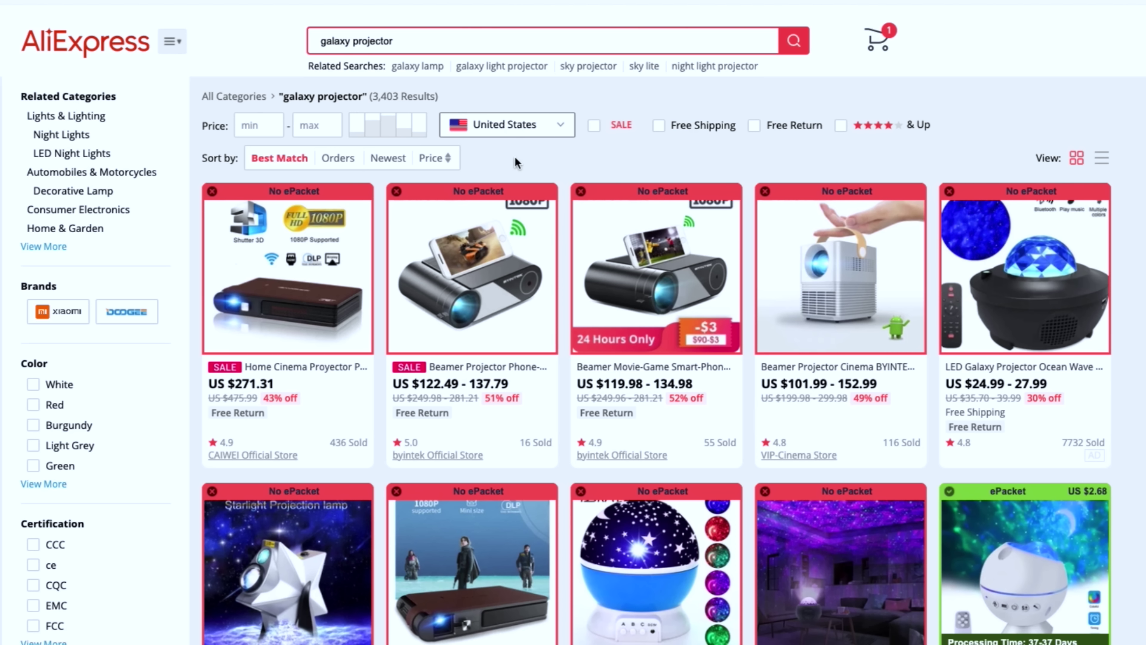
Open the LED Galaxy Projector Ocean Wave listing and select emitting color option C
mouse_move(1073, 299)
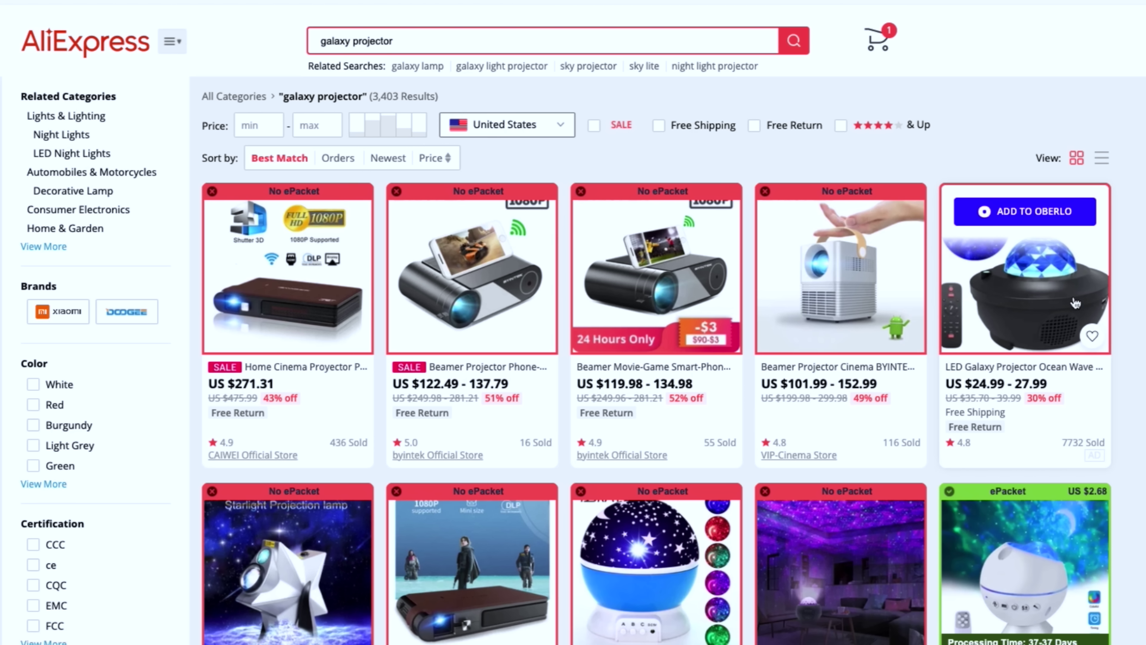
click(1001, 307)
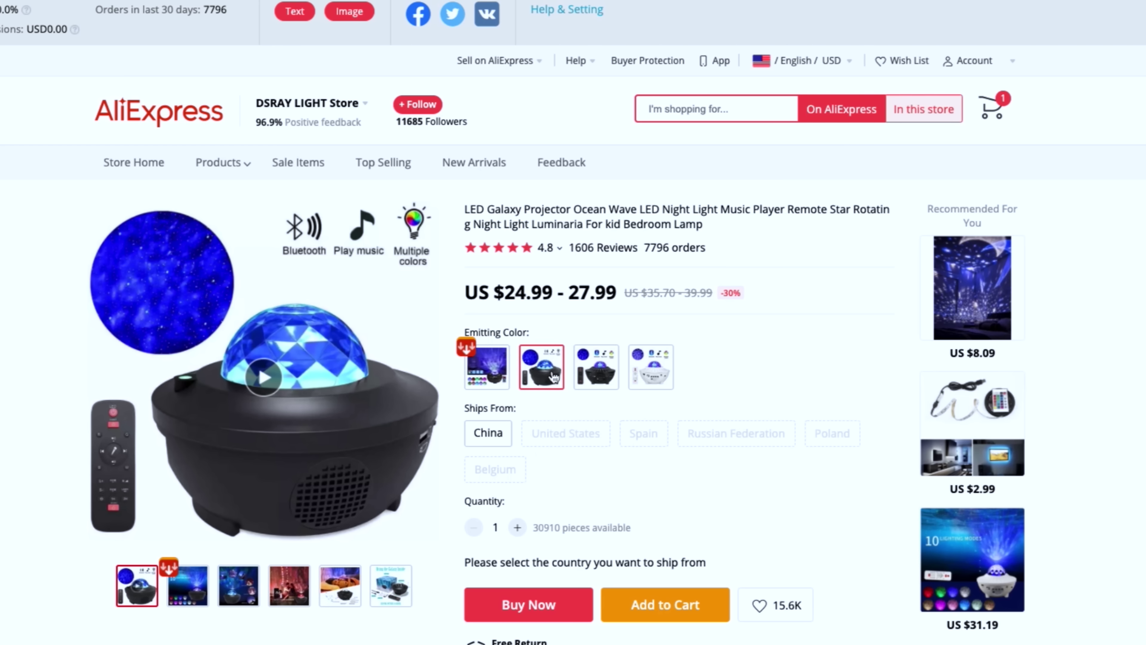
click(596, 367)
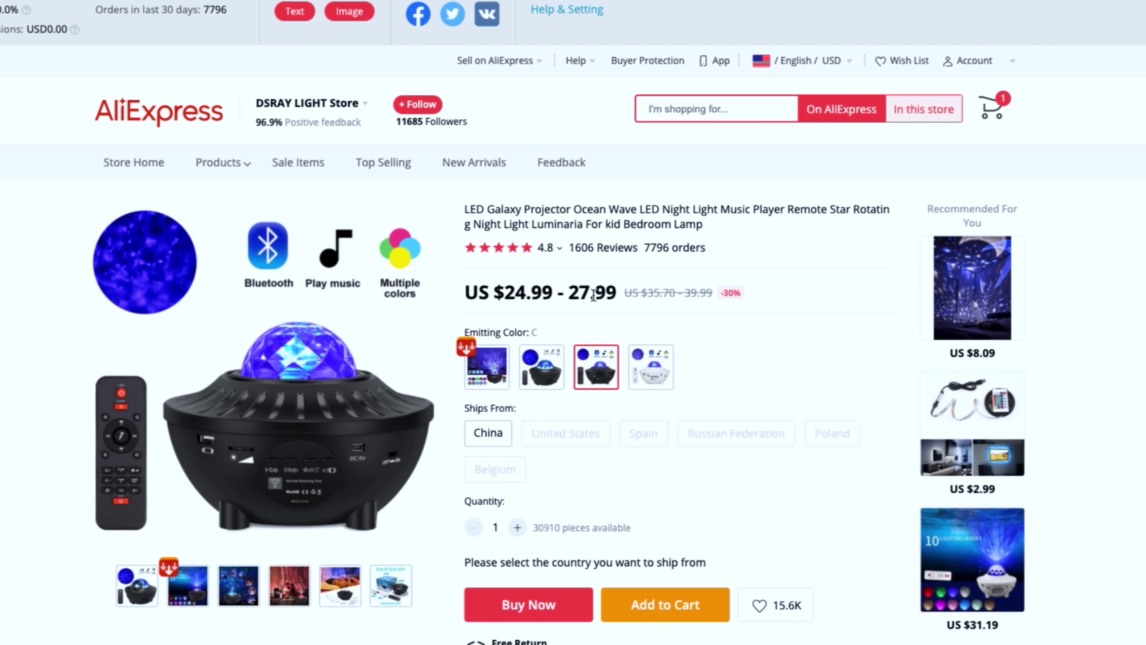
Copy the listing's lower price of $24.99 into the Galaxy Lamp row's Cost of Goods cell
drag(552, 293, 491, 293)
key(ctrl+c)
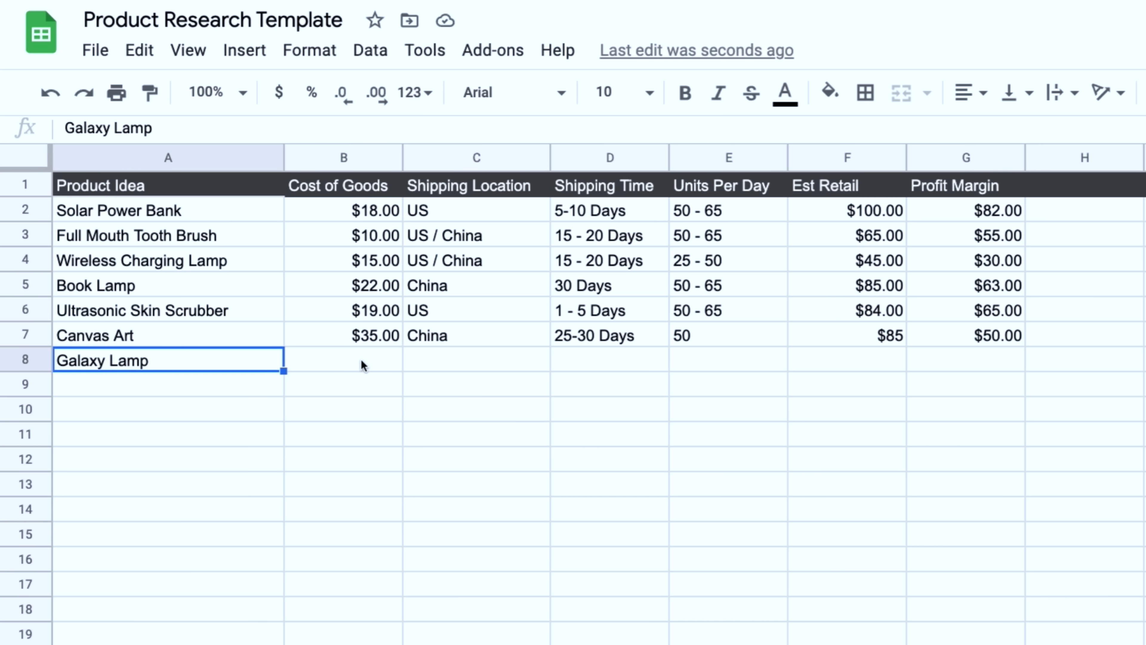
click(363, 366)
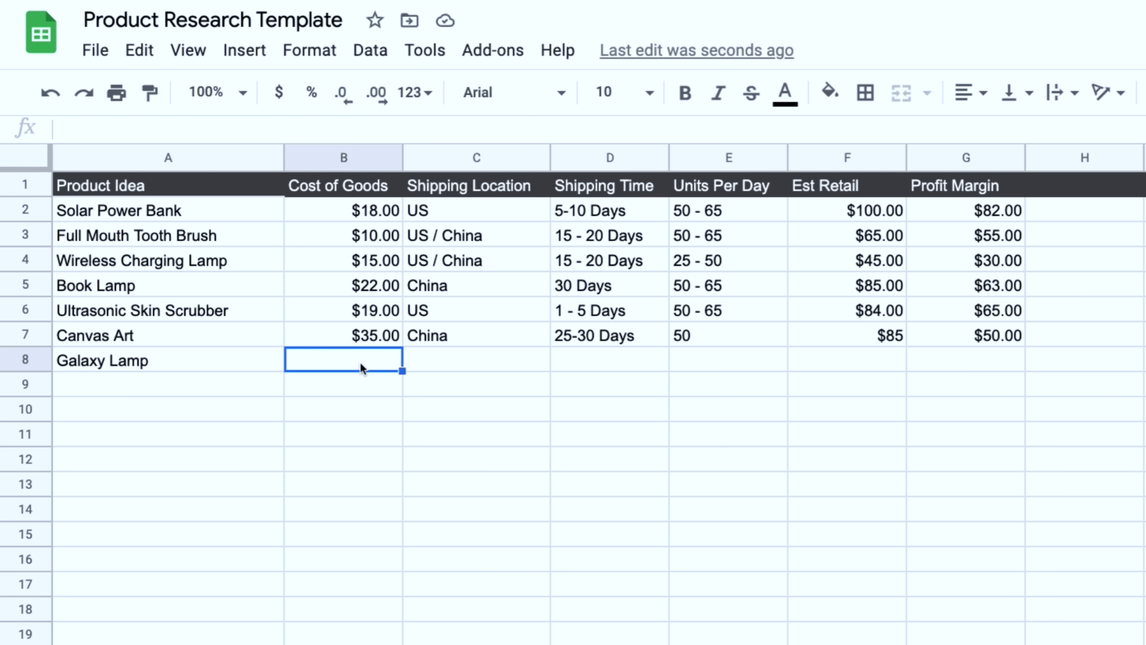
key(ctrl+v)
click(344, 405)
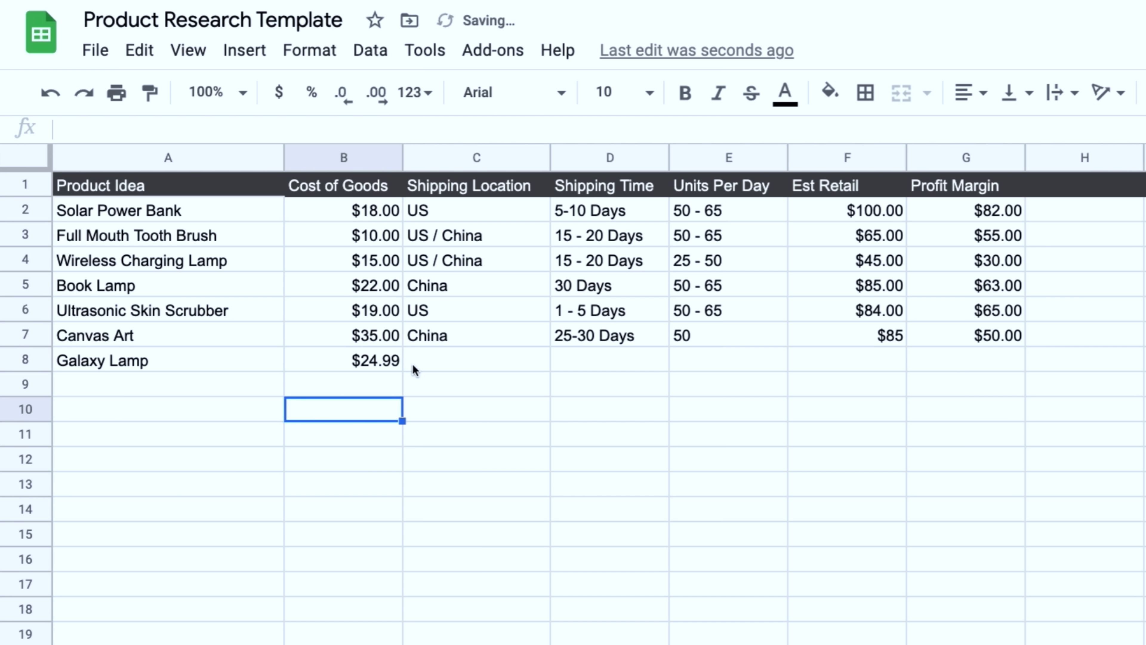
Fill in the Galaxy Lamp row with shipping location "US" and shipping time "7 Days"
click(413, 368)
text(US)
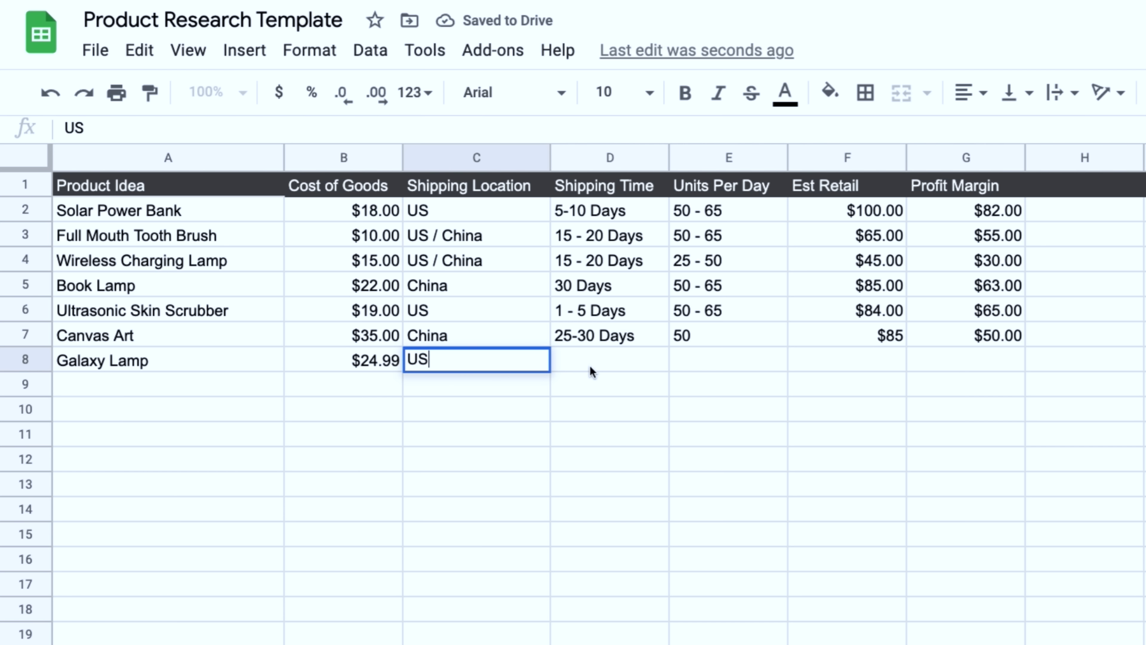
click(591, 370)
text(7 Days)
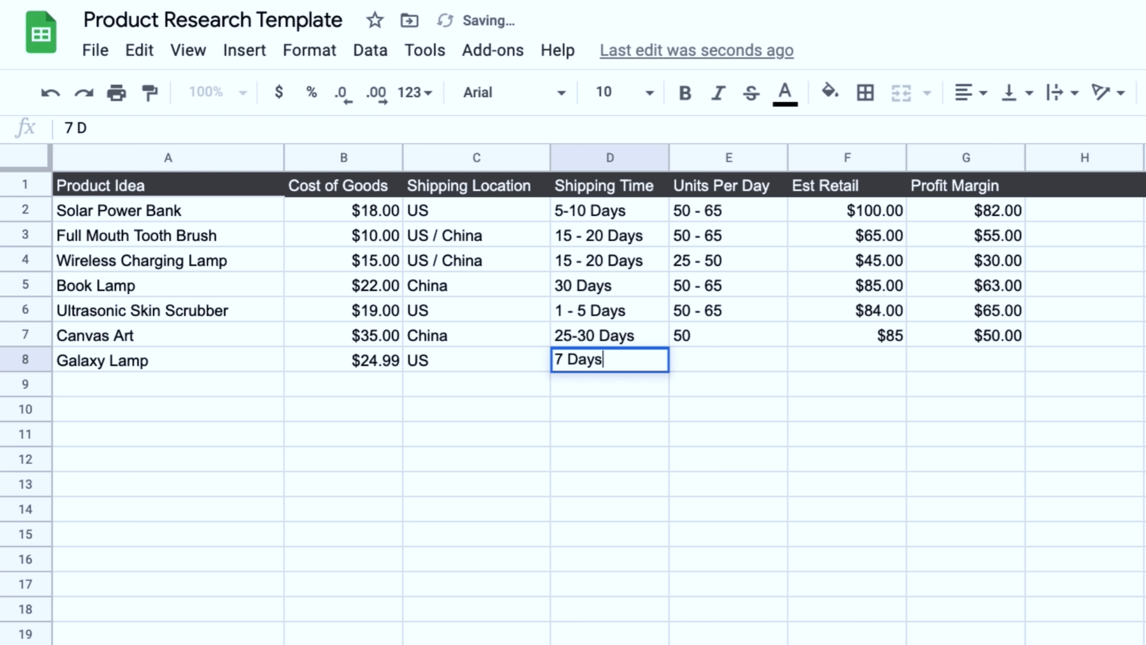
click(570, 395)
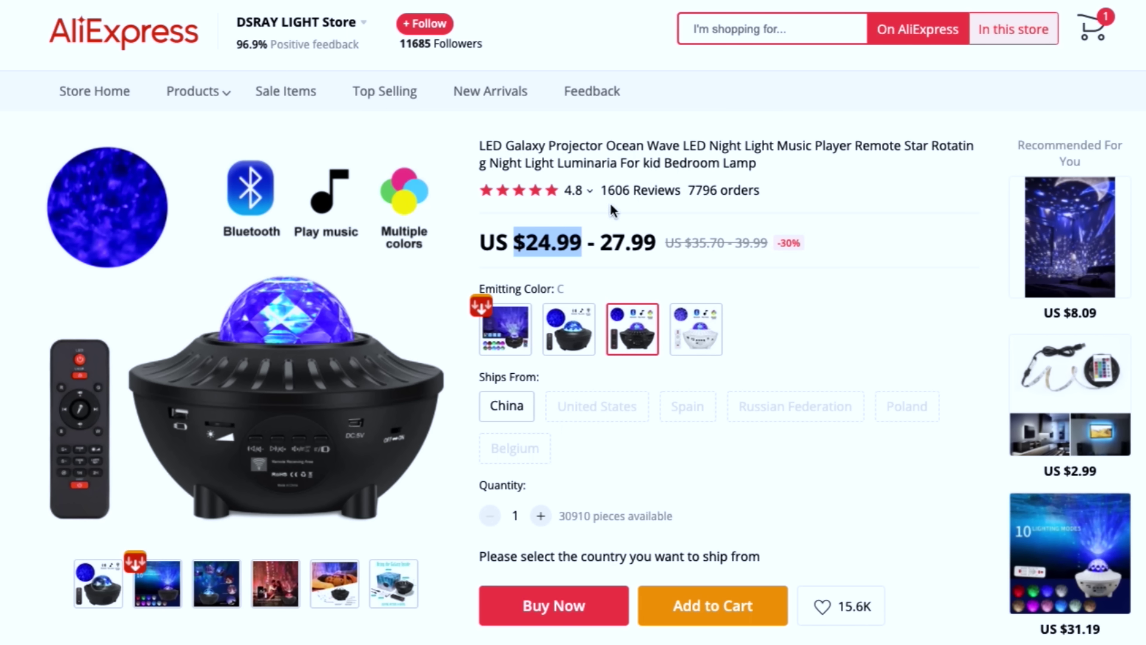
Copy the galaxy projector listing's URL and run AliExpress Product Analysis on it
click(863, 293)
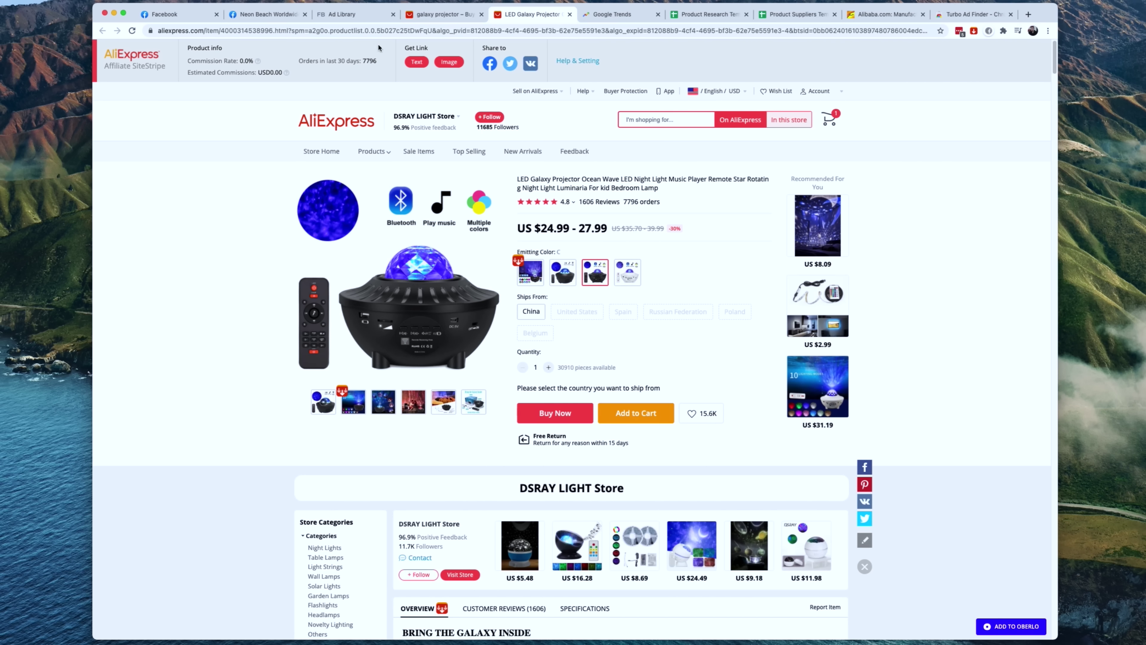
click(370, 29)
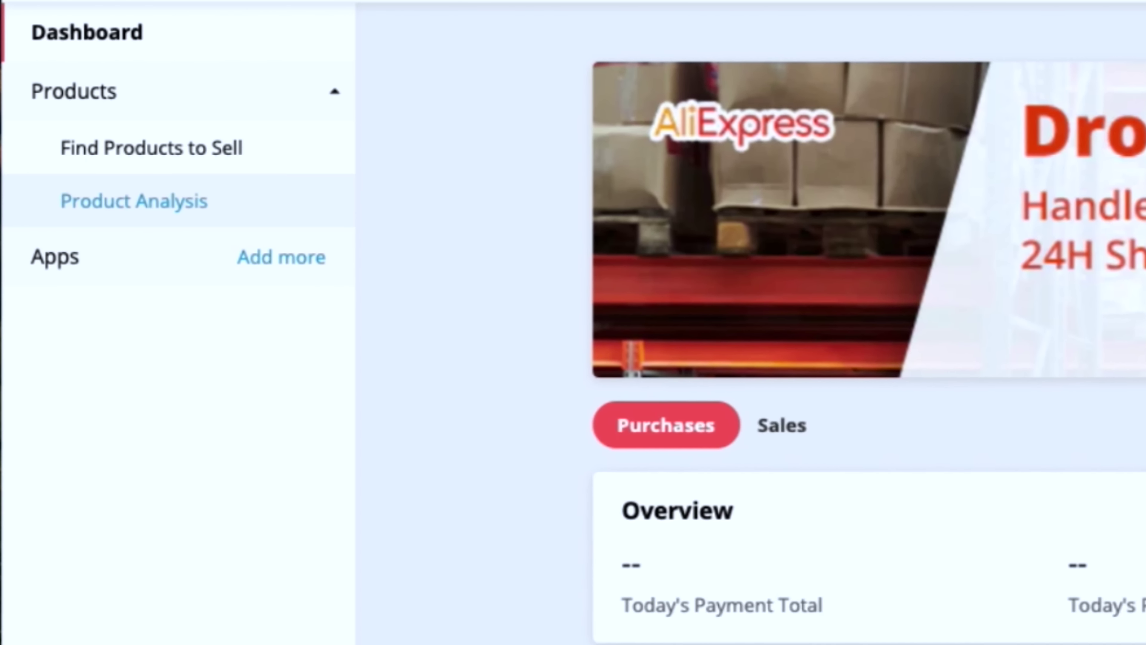
click(130, 195)
click(697, 217)
key(ctrl+v)
click(142, 312)
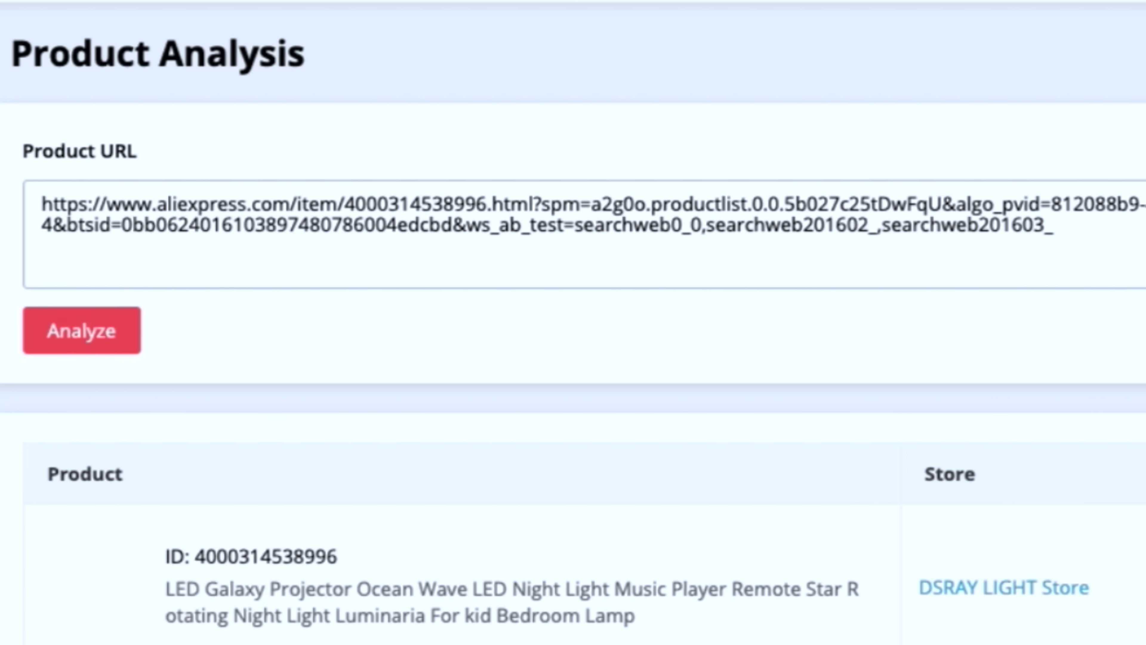